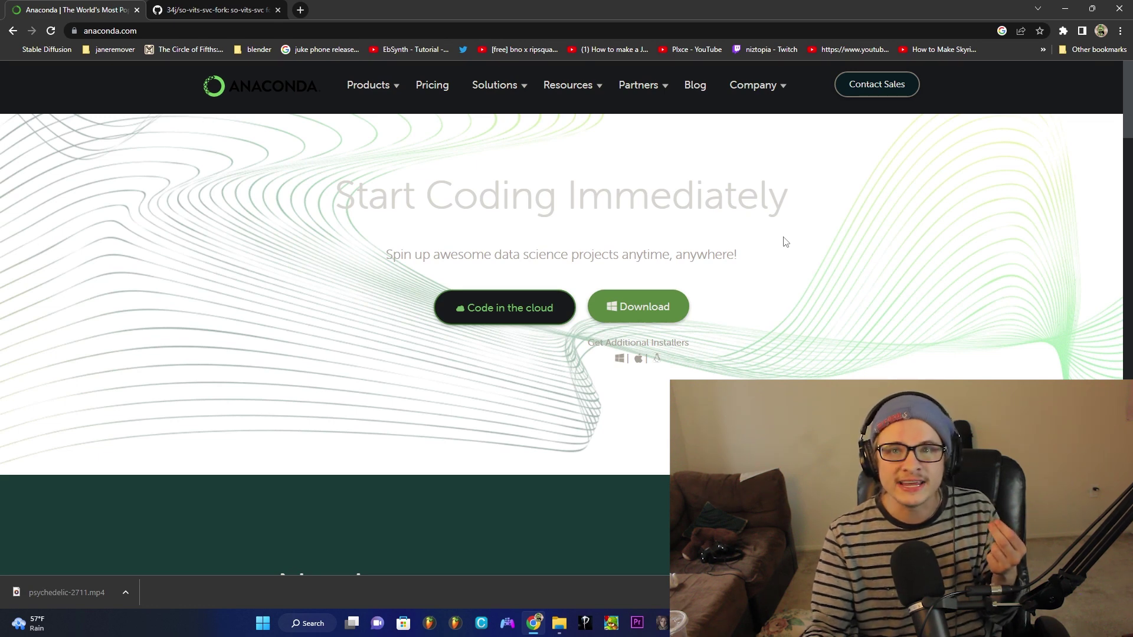
Step: Bring up Windows Search over the Anaconda website to see the recent apps list
key("super+s")
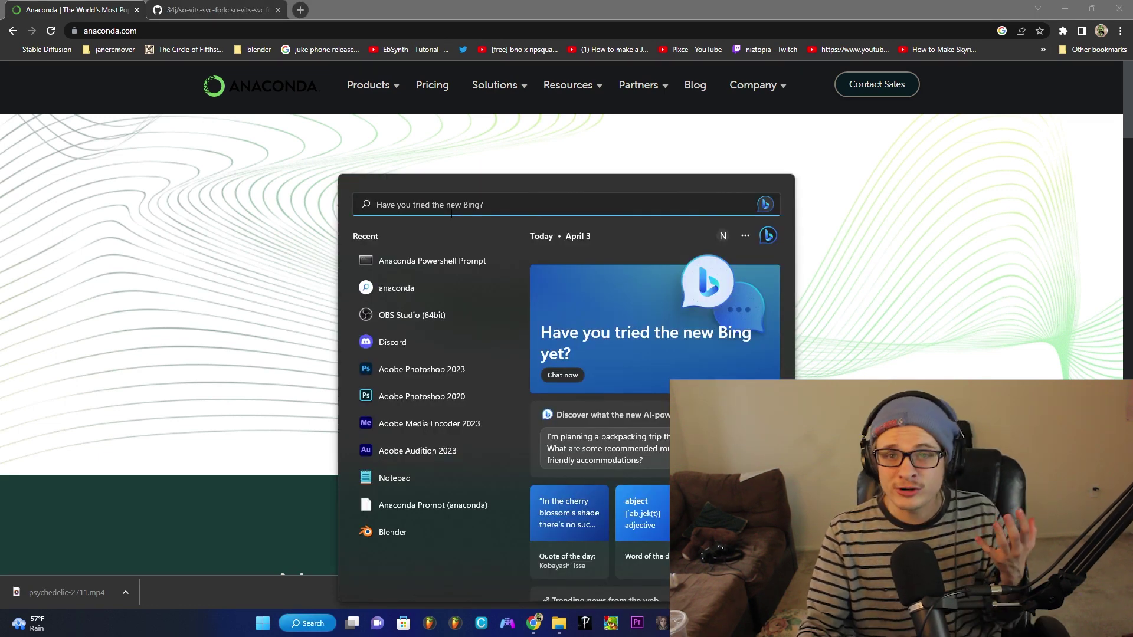
Step: Launch Anaconda Powershell Prompt from Recent and clear the stray text selection at the (base) prompt
left_click(449, 261)
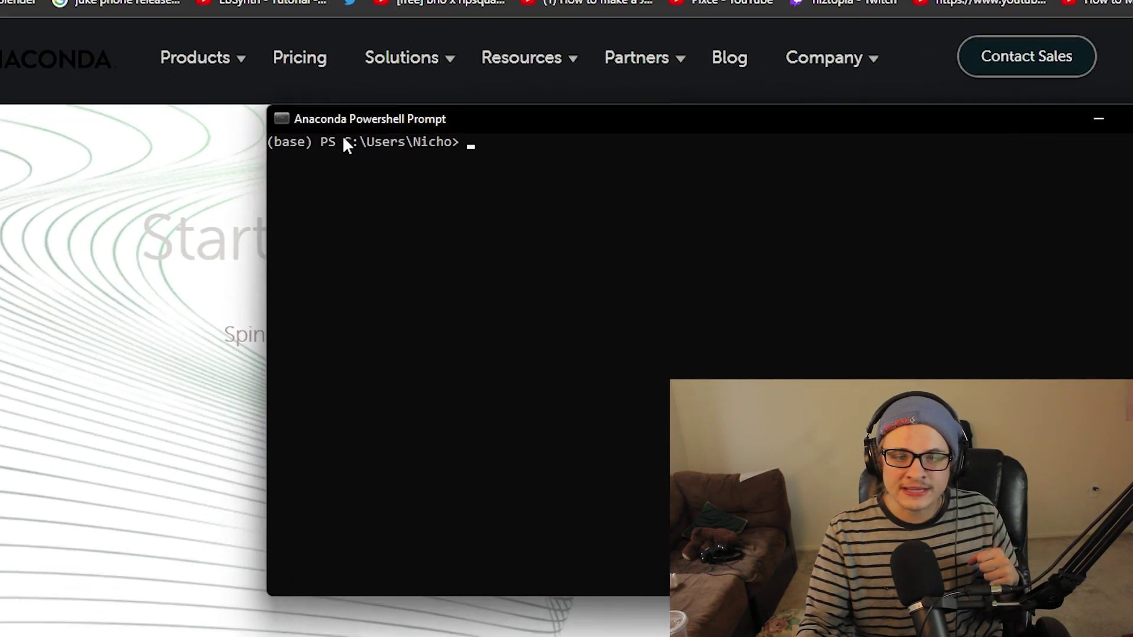
left_click_drag(456, 137, 503, 136)
left_click_drag(367, 148, 387, 151)
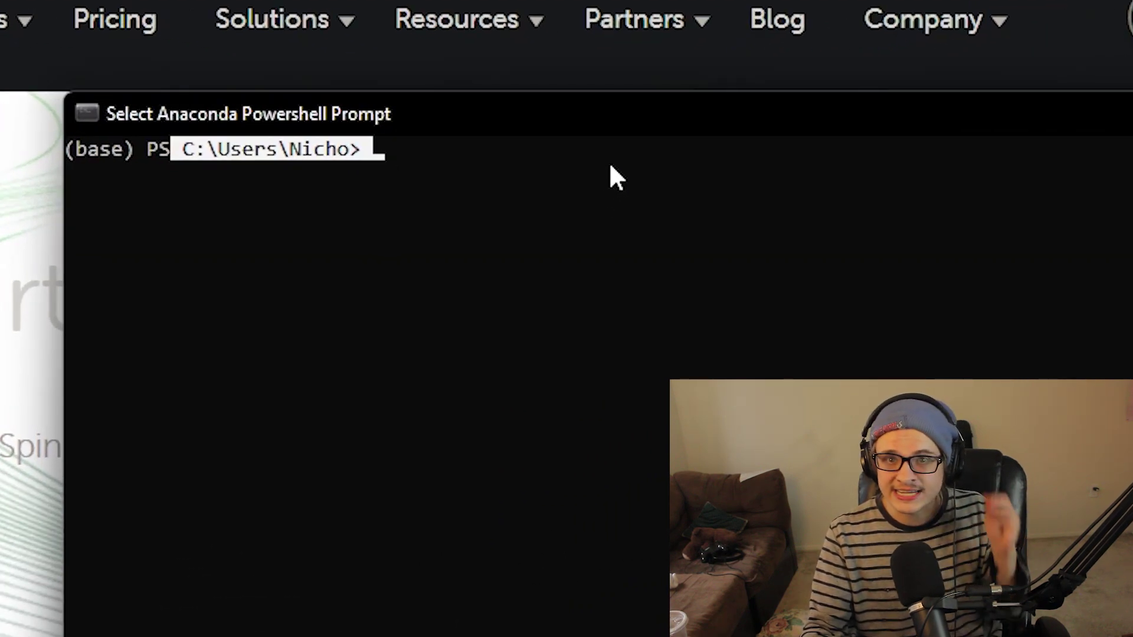
left_click(603, 186)
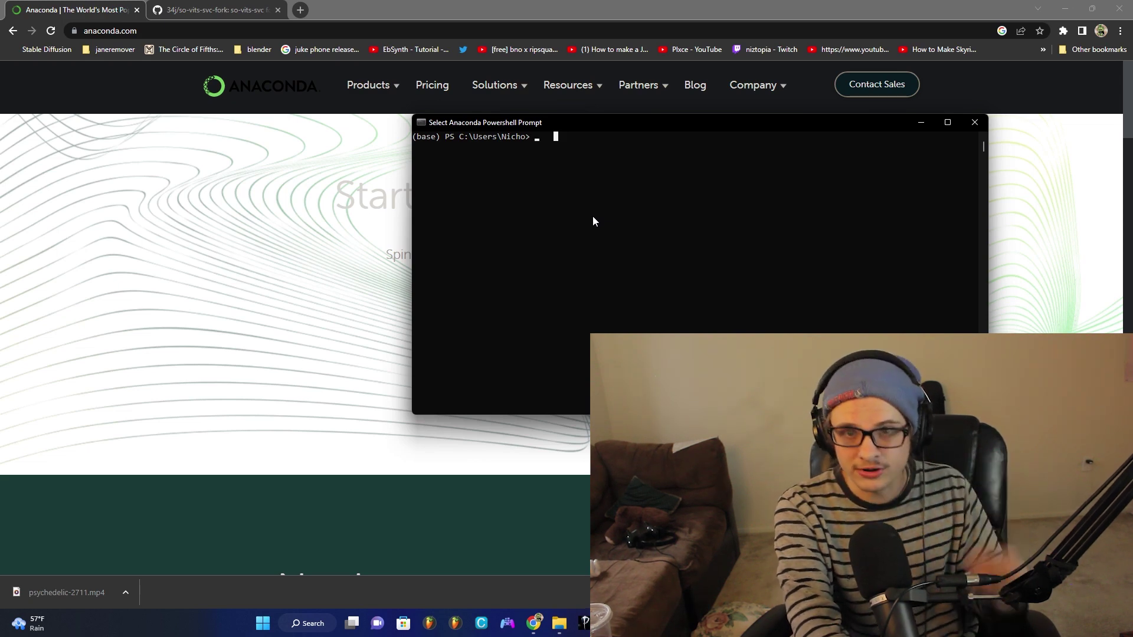
Step: Create a conda environment named p3tro with 'conda create --name p3tro', answering y to proceed
type("conda create --")
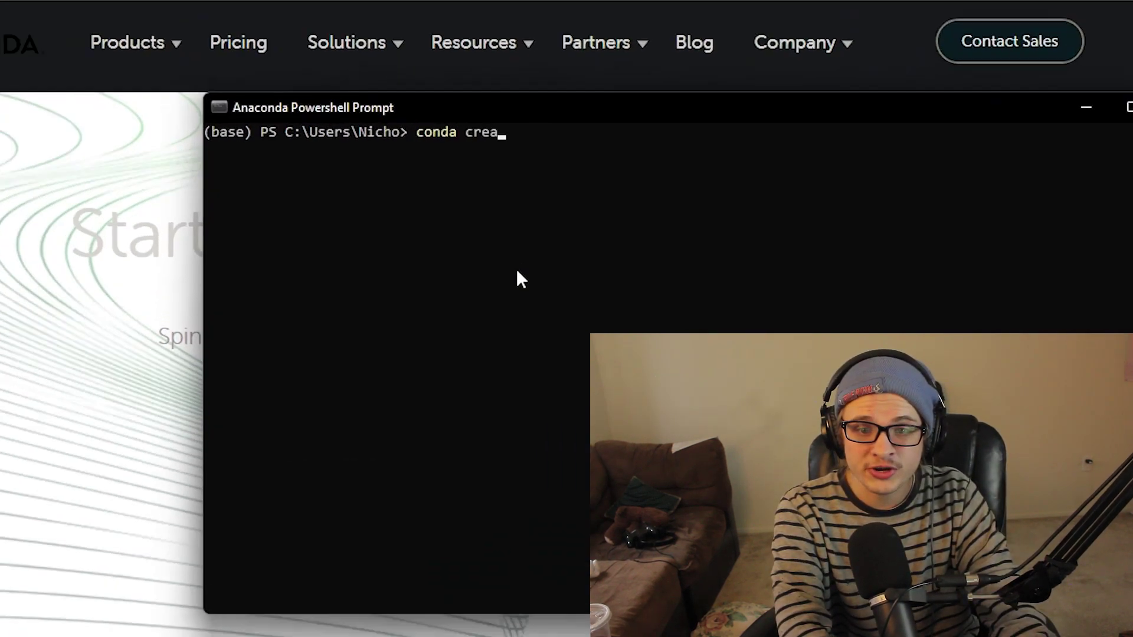
type("name")
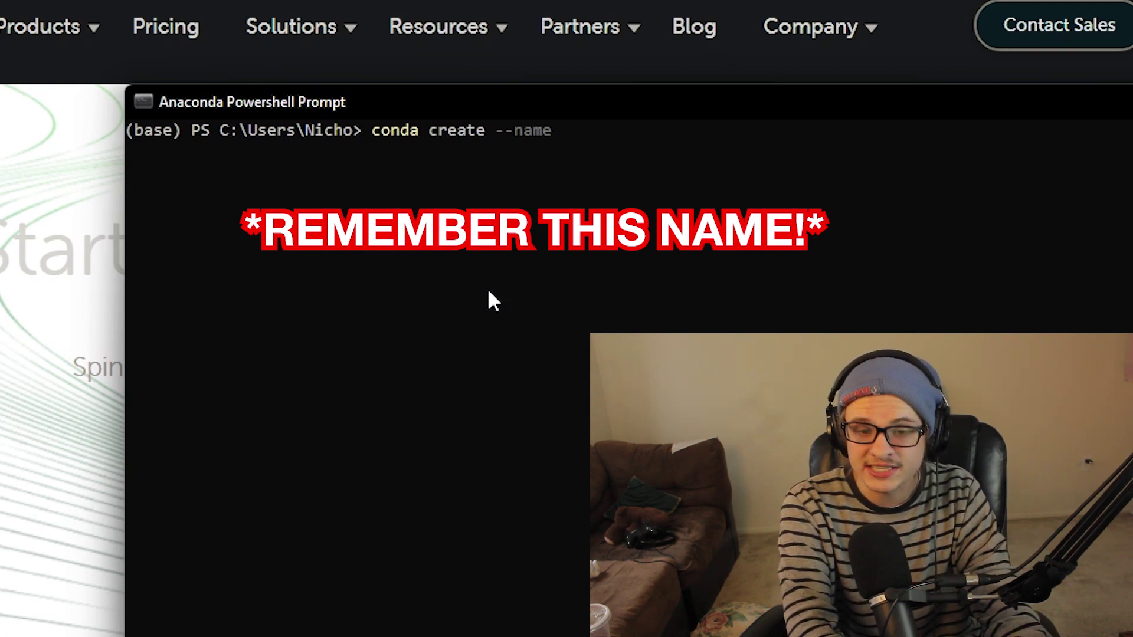
type("p3tro")
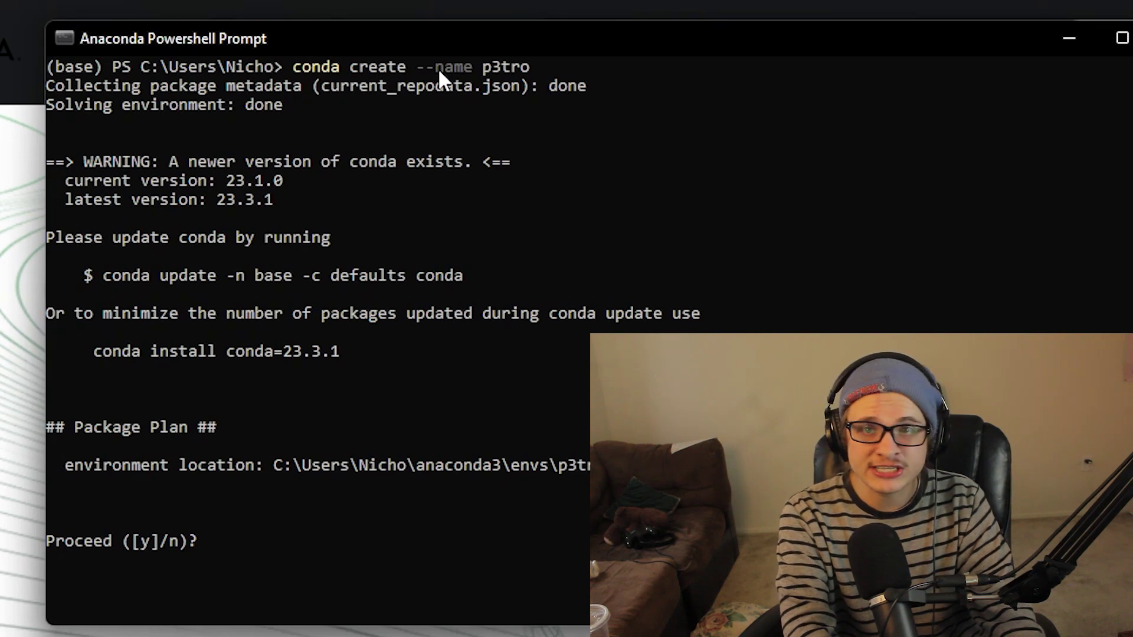
type("y")
key("Return")
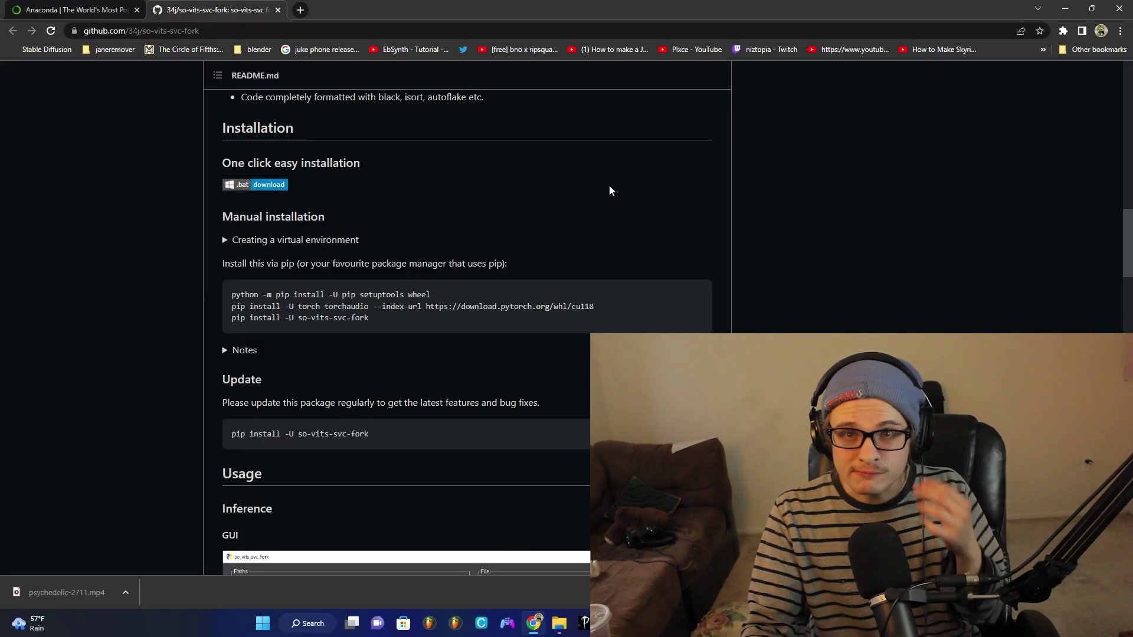
Step: Copy the README's pip tools upgrade command into the p3tro terminal, then erase it
scroll(680, 188, "down", 2)
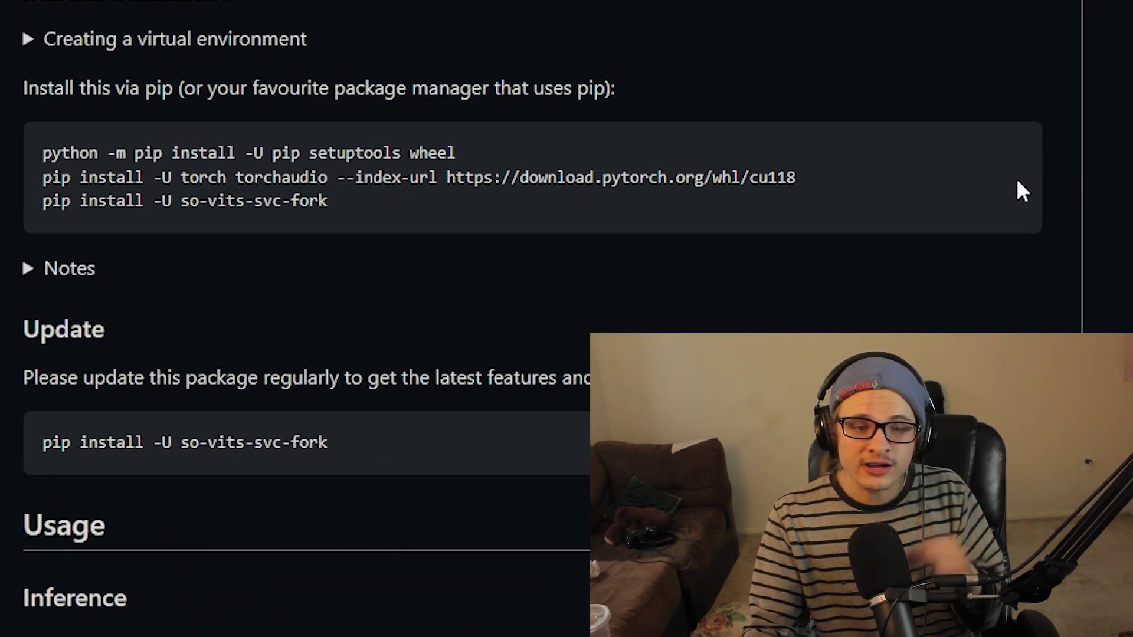
left_click_drag(523, 153, 21, 157)
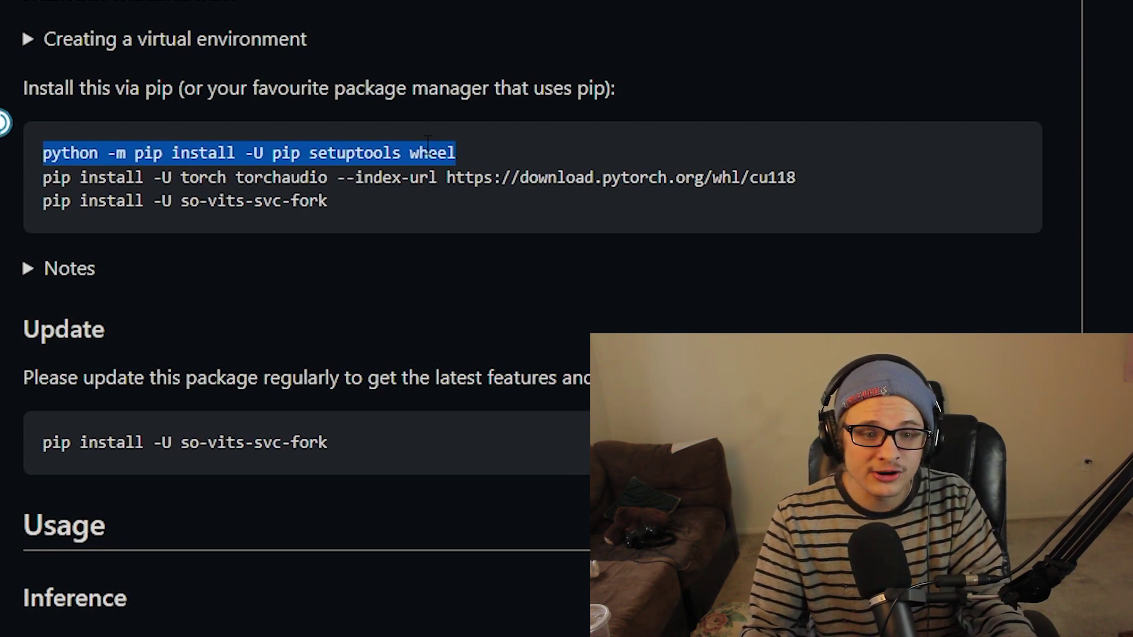
key("ctrl+c")
key("alt+Tab")
key("ctrl+v")
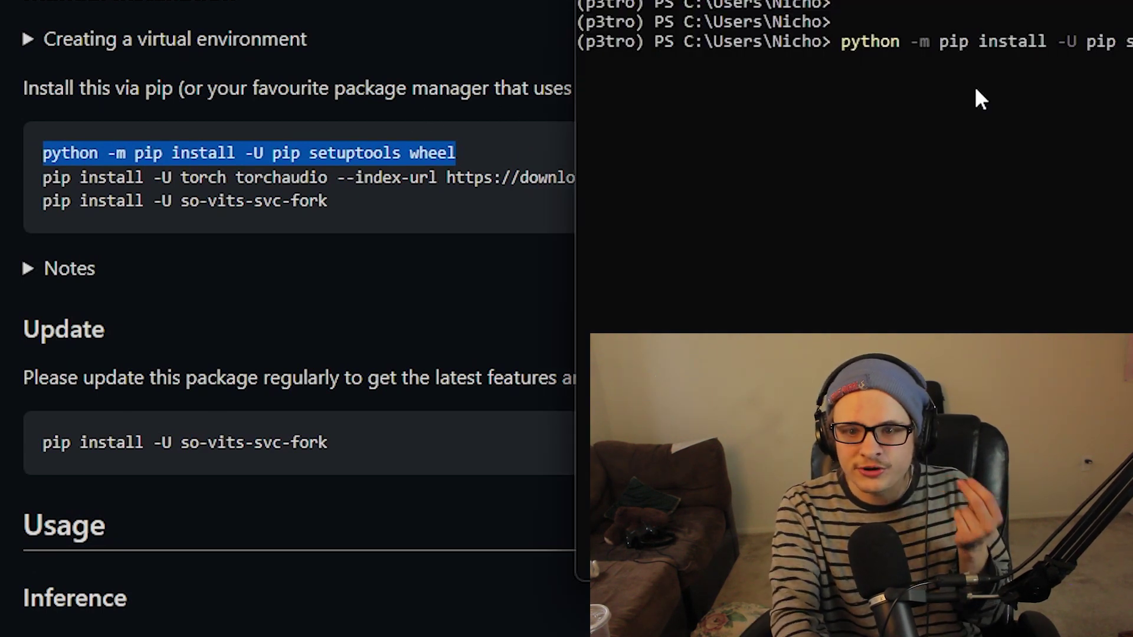
key("BackSpace")
key("BackSpace")
key("BackSpace")
key("BackSpace")
key("BackSpace")
key("BackSpace")
key("BackSpace")
key("BackSpace")
key("BackSpace")
key("BackSpace")
key("BackSpace")
key("BackSpace")
key("BackSpace")
key("BackSpace")
key("BackSpace")
key("BackSpace")
key("BackSpace")
key("BackSpace")
key("BackSpace")
key("BackSpace")
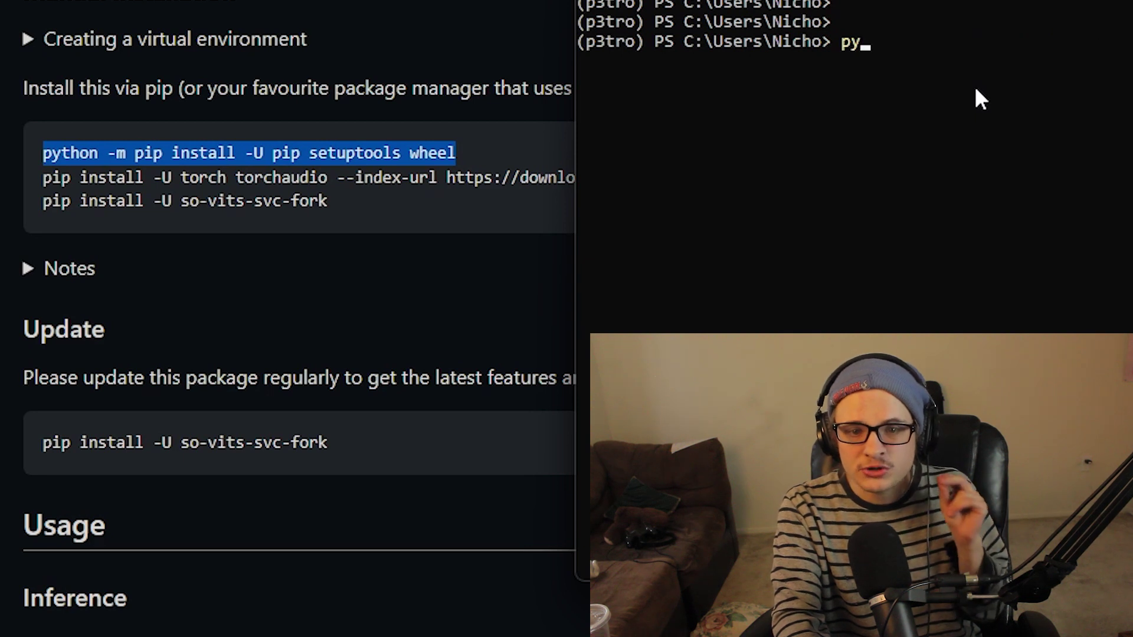
key("alt+Tab")
left_click(696, 194)
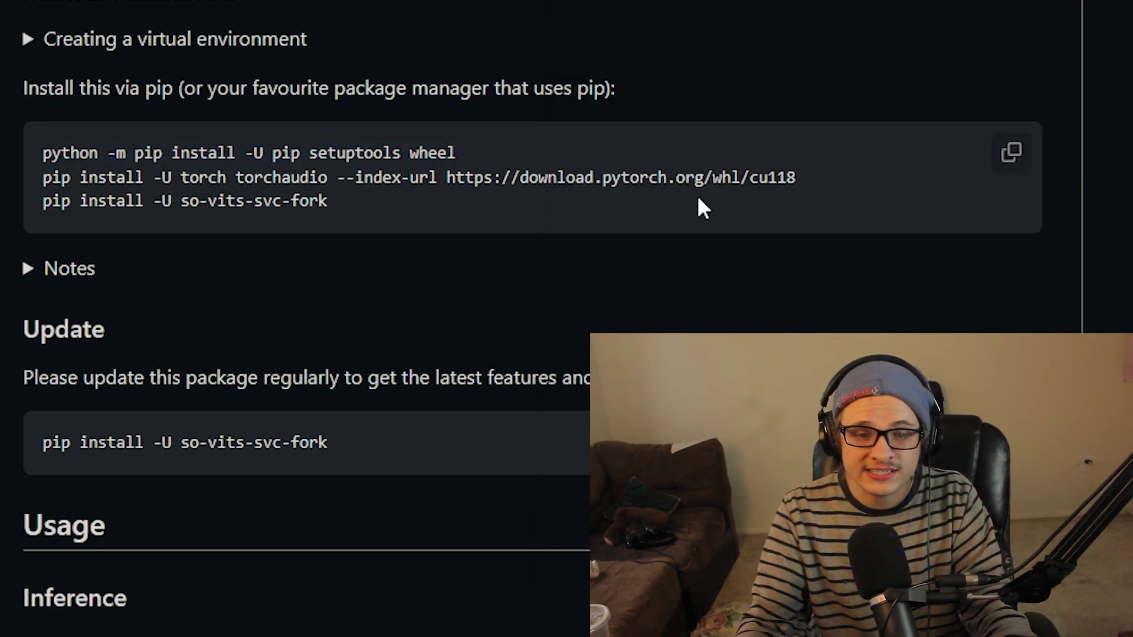
Step: Paste the torch and so-vits-svc-fork install commands from the README into the p3tro terminal
triple_click(807, 177)
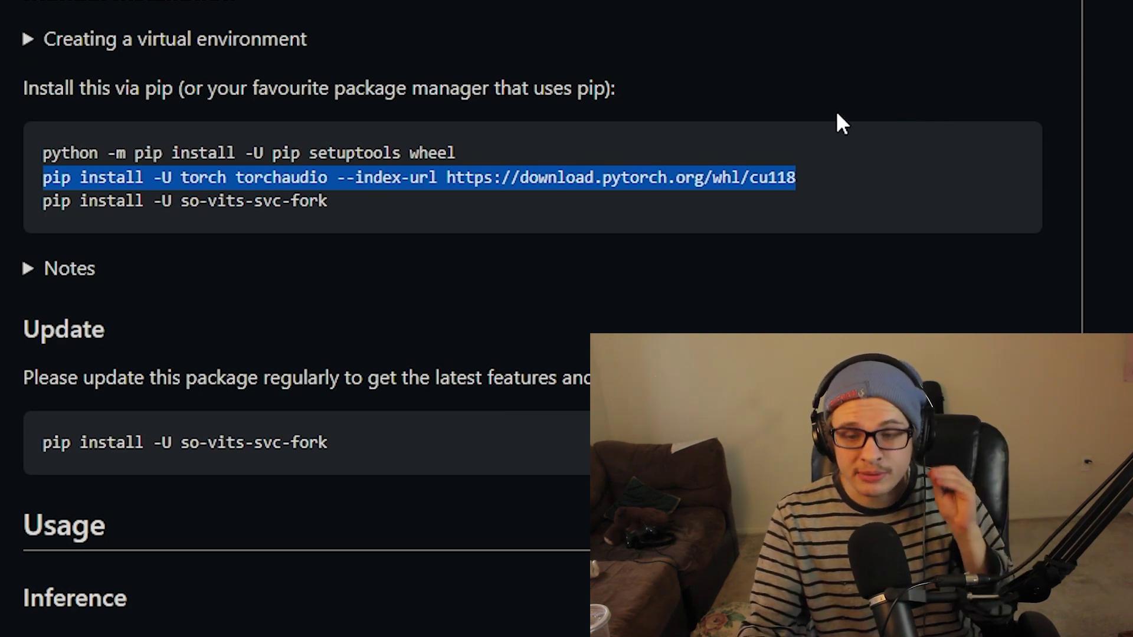
key("ctrl+v")
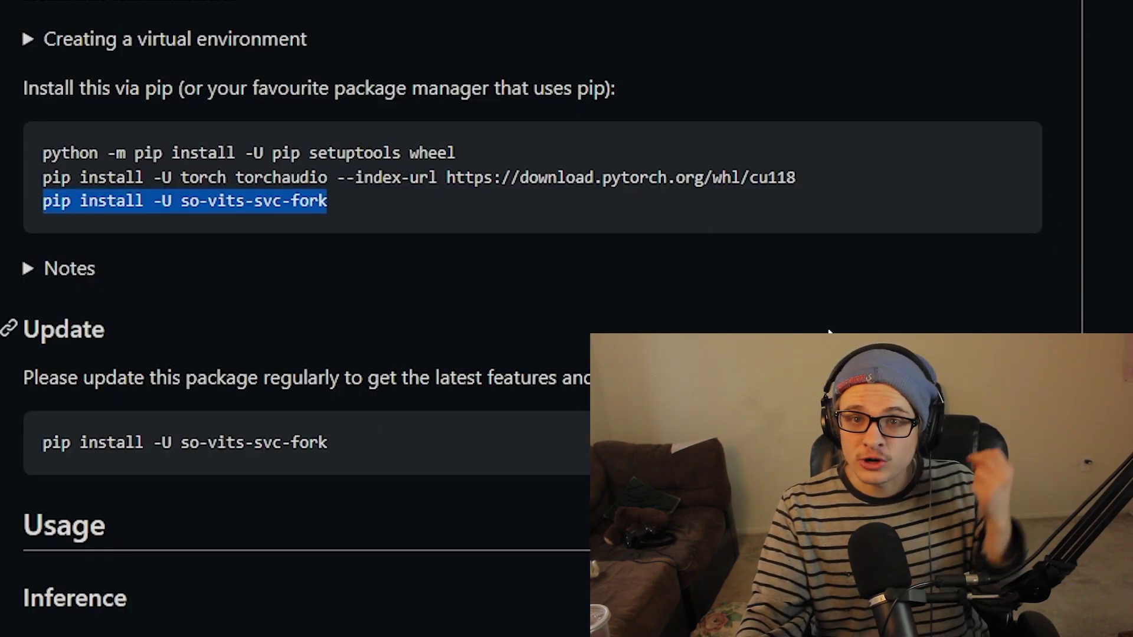
left_click_drag(327, 201, 17, 186)
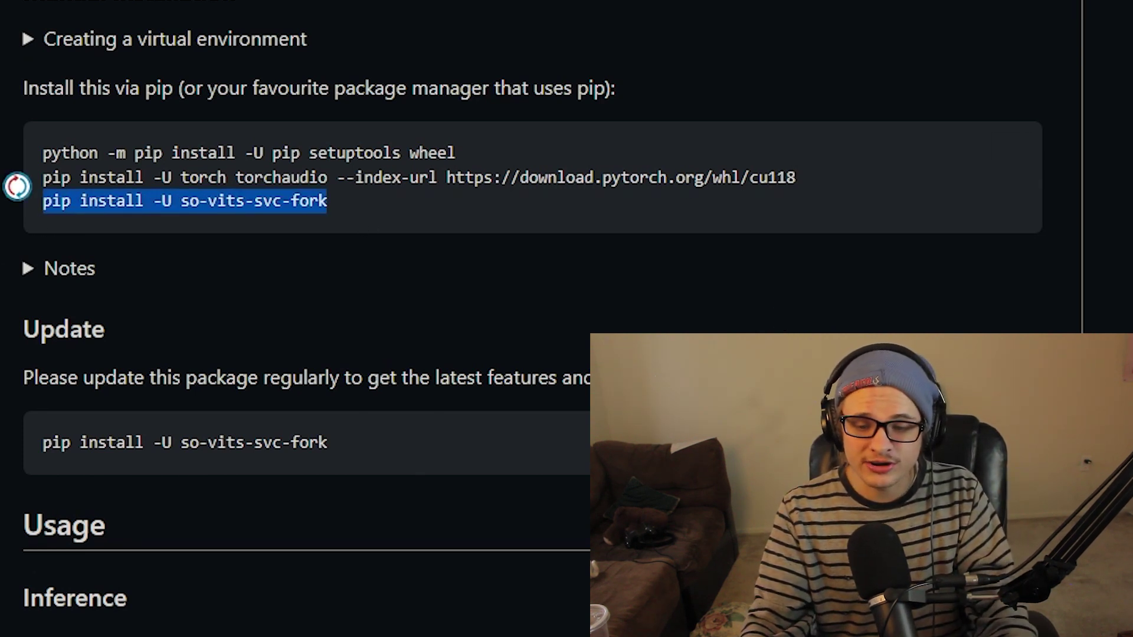
key("ctrl+c")
key("alt+Tab")
right_click(976, 91)
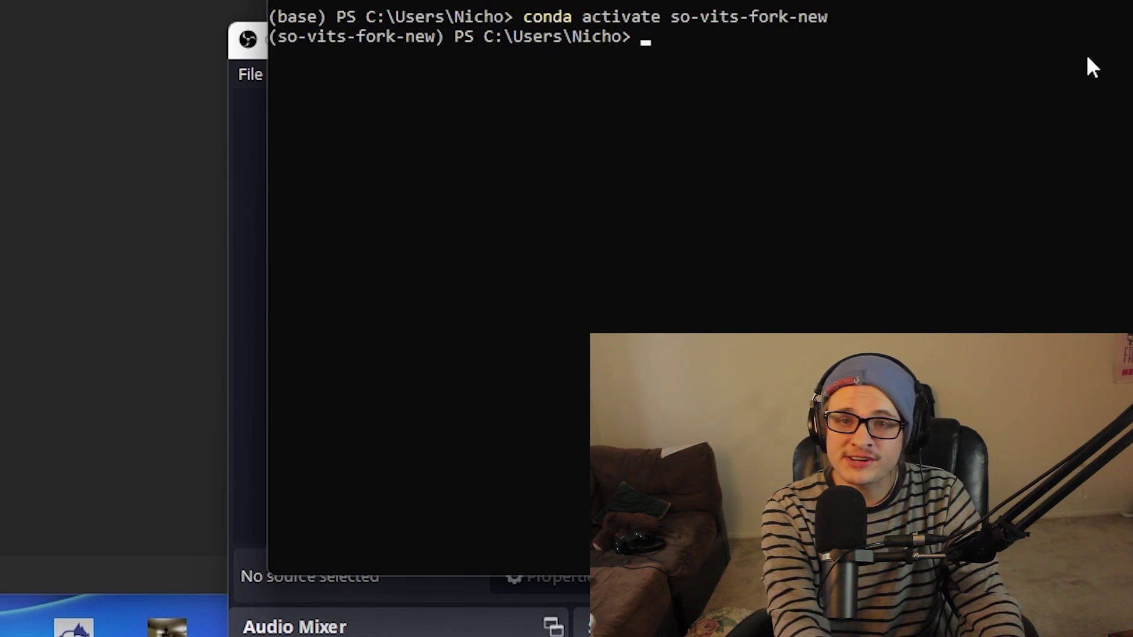
Step: Launch svcg, load model G_237600.pth with config.json for speaker uzi, and set pitch to 0
type("svcg")
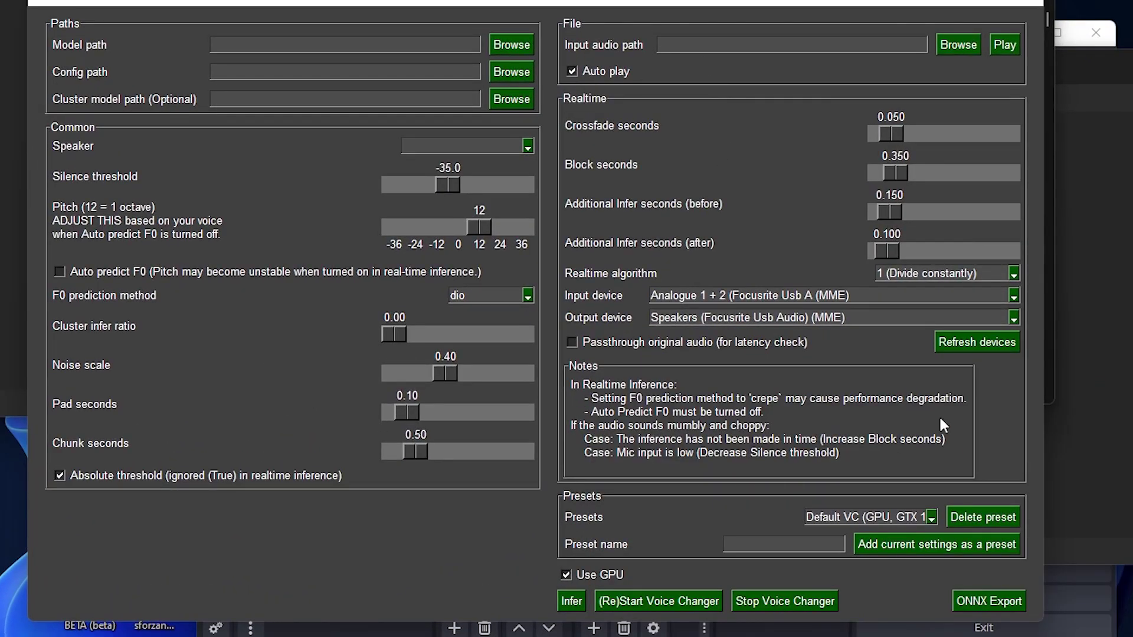
left_click(511, 44)
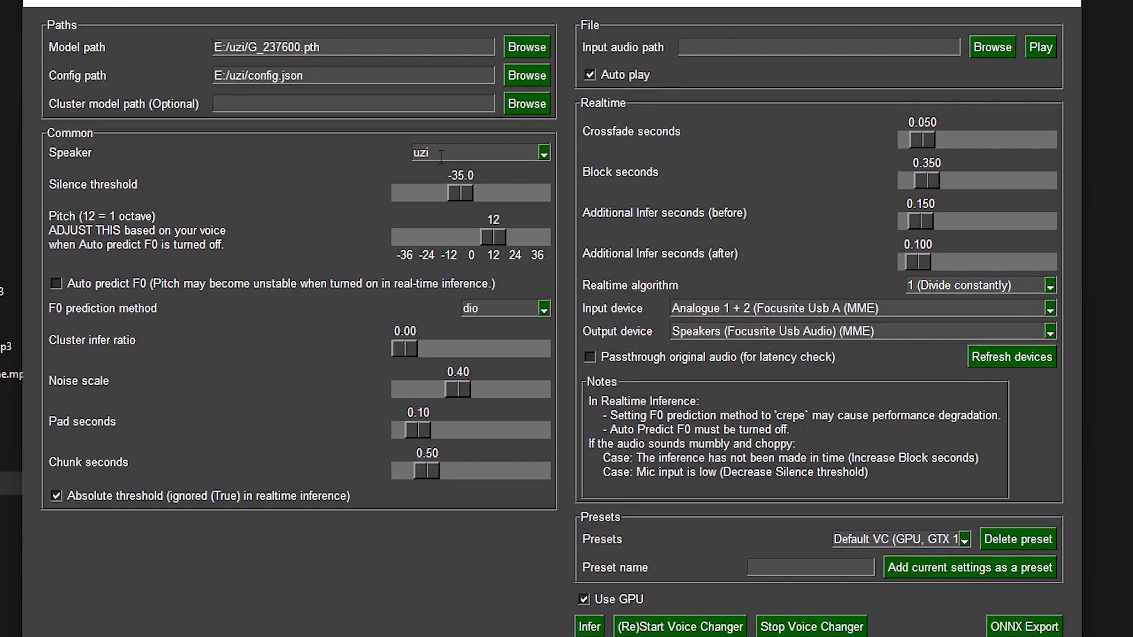
left_click_drag(494, 237, 477, 243)
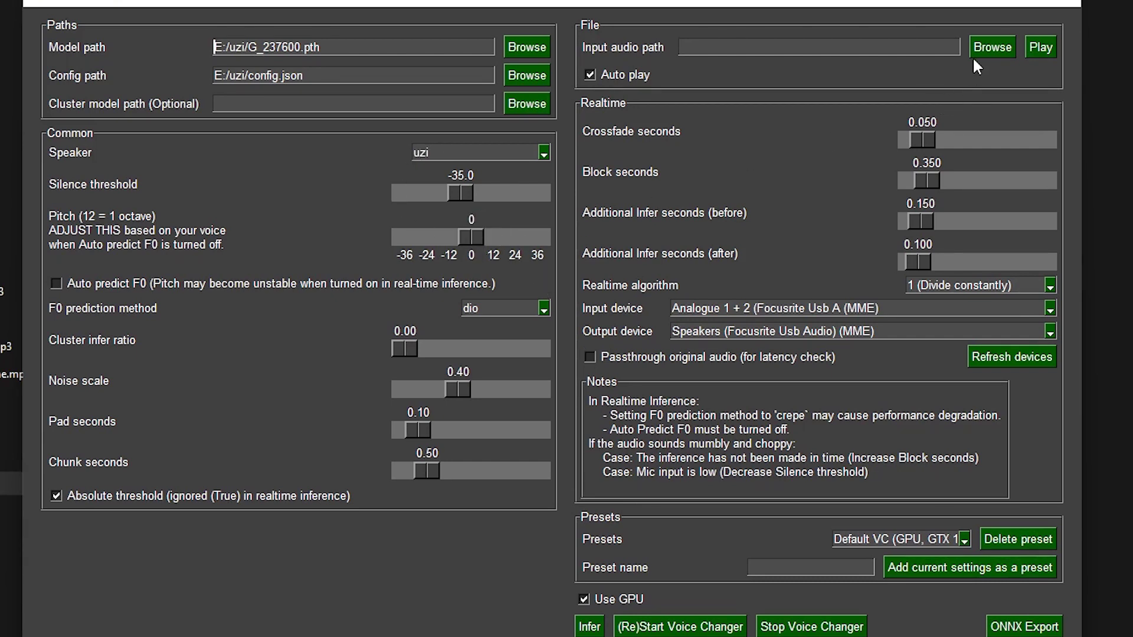
Step: Pick uzi 2.wav from Recent files as the input audio and run Infer twice
left_click(985, 48)
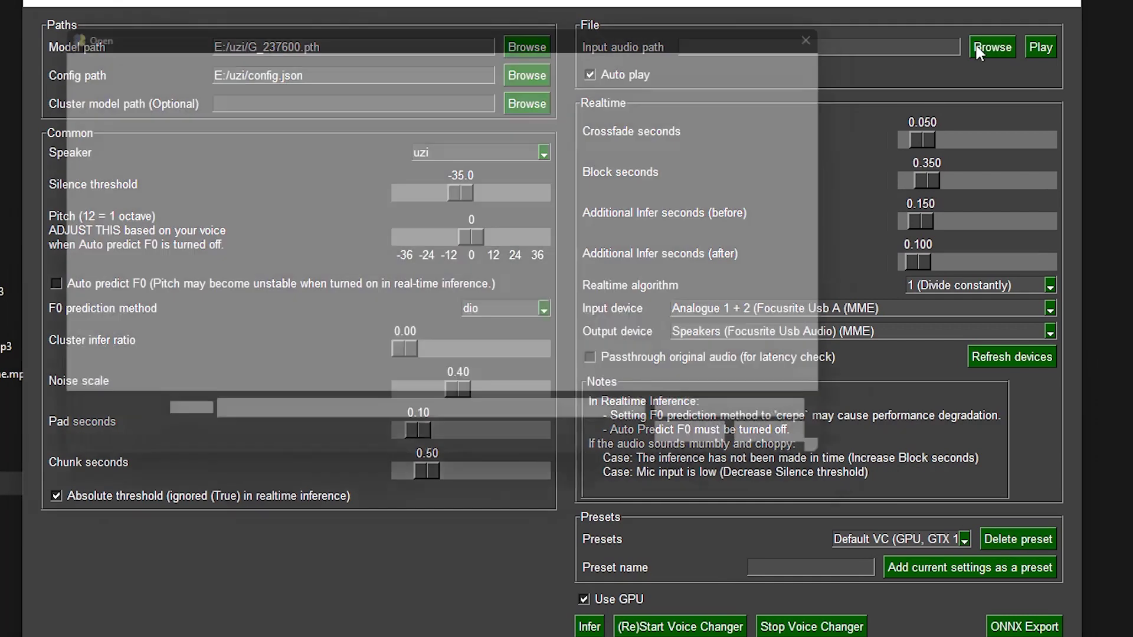
scroll(106, 153, "up", 5)
left_click(94, 135)
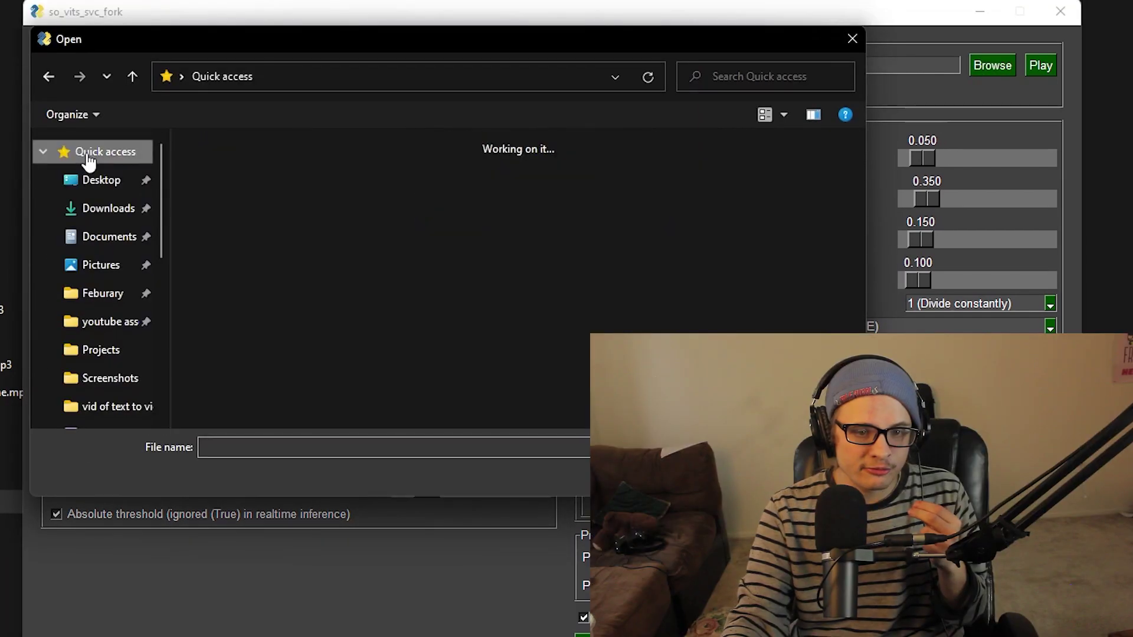
scroll(248, 247, "down", 5)
scroll(309, 274, "up", 2)
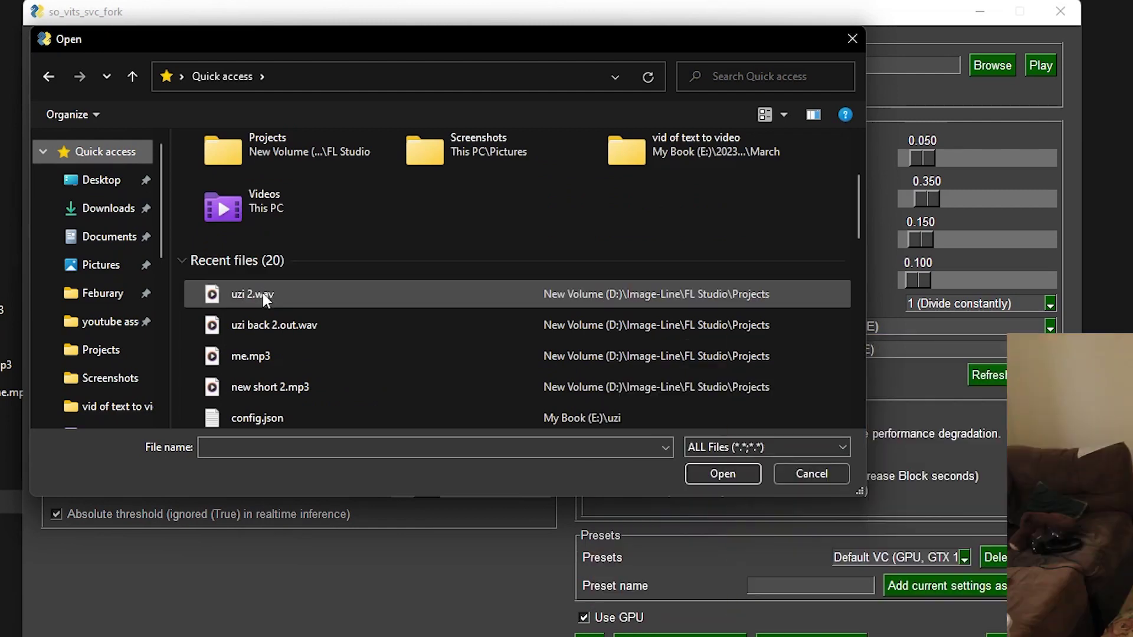
double_click(260, 293)
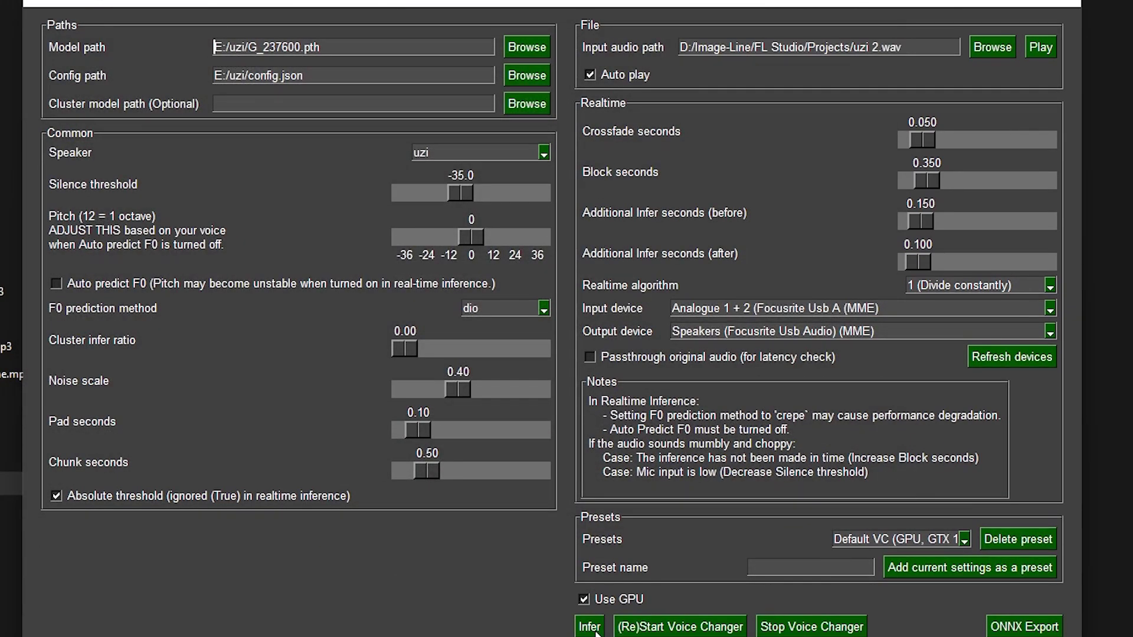
left_click(592, 628)
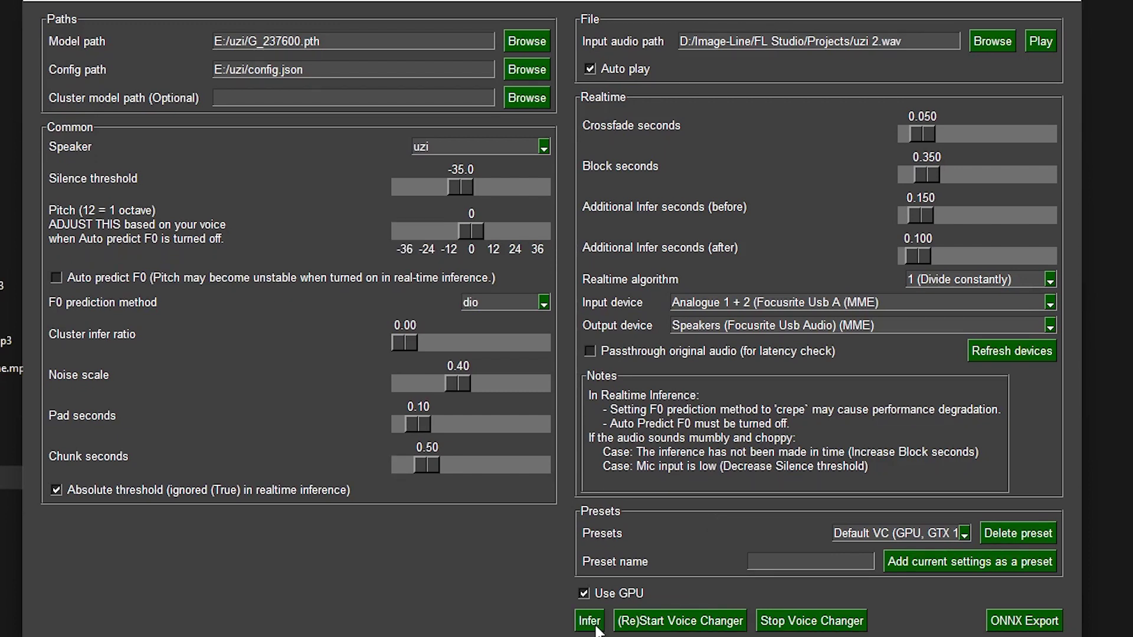
left_click(594, 627)
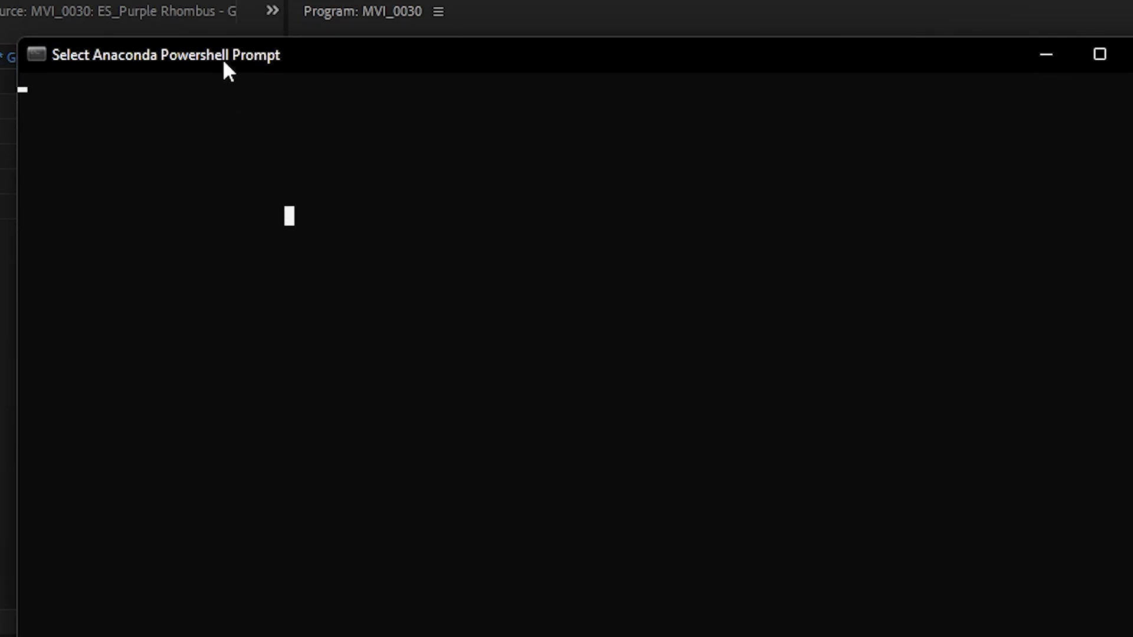
Step: Move the console window and enter 'conda activate p3tro' at the (base) prompt, fixing typos
left_click_drag(227, 70, 289, 100)
type("conda ac")
key("BackSpace")
key("BackSpace")
key("BackSpace")
key("BackSpace")
type("sa")
key("BackSpace")
key("BackSpace")
type("a activate p3tro")
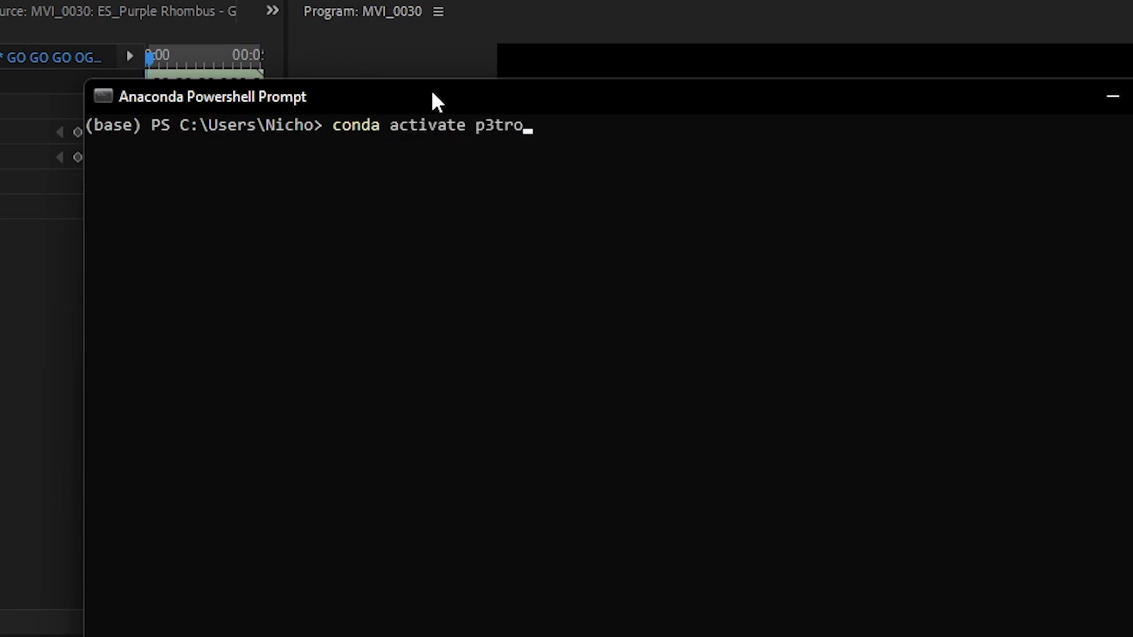